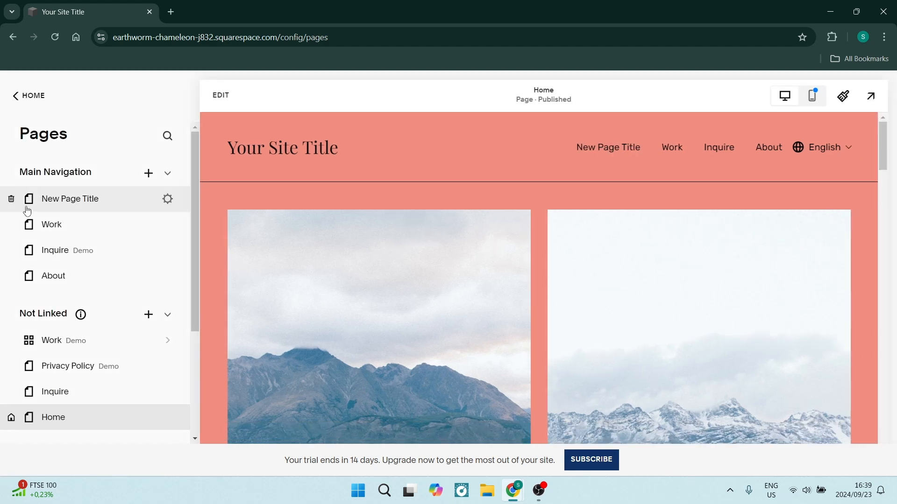
Add a Portfolio page to the Main Navigation, using the layout with intro text above a grid of project images.
click(149, 174)
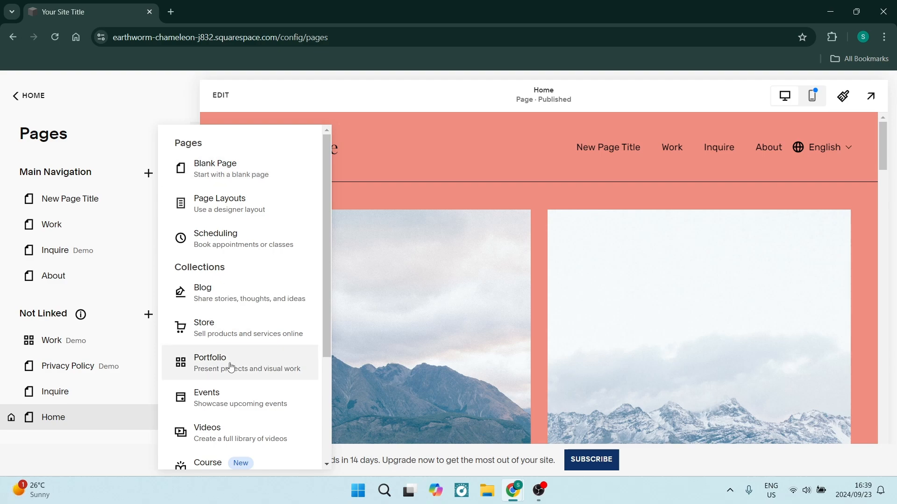
key(Escape)
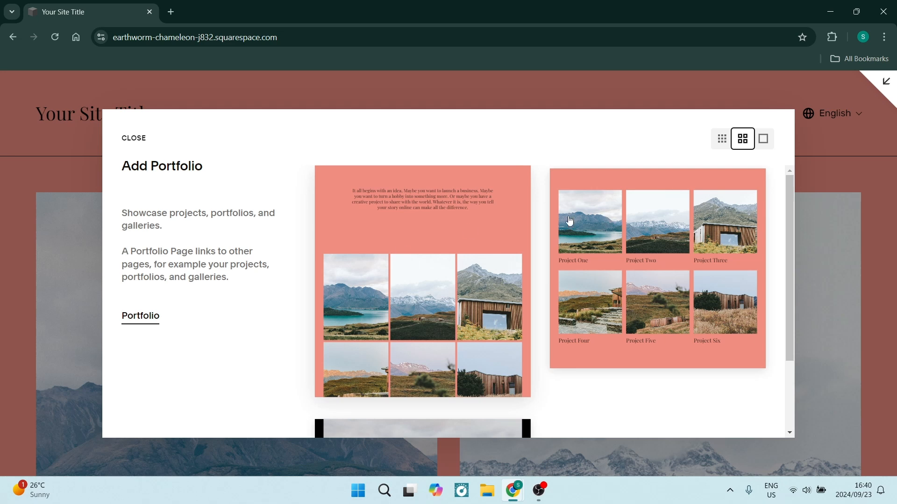
scroll(516, 310, down, 2)
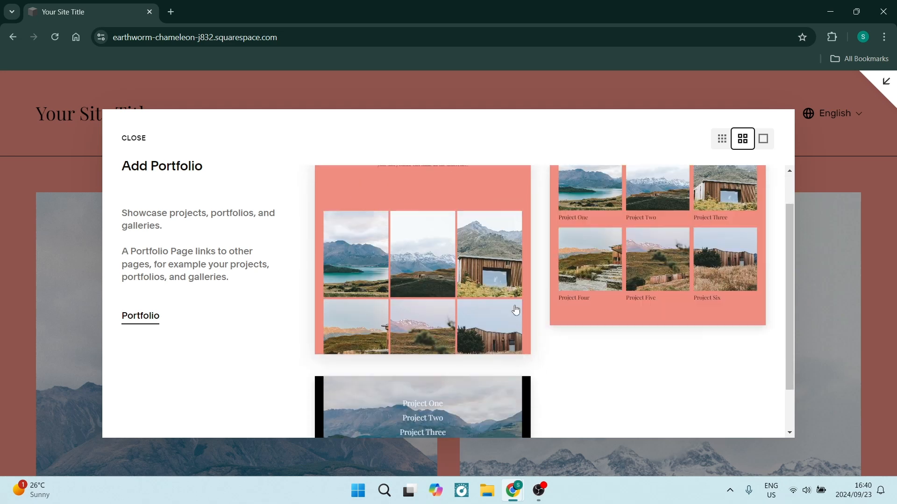
scroll(513, 327, up, 1)
click(478, 282)
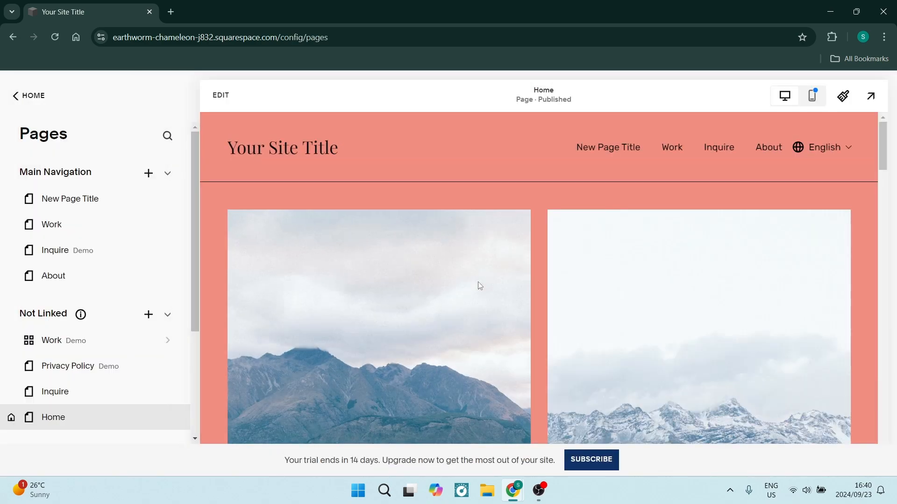
Name the new portfolio page in the Main Navigation "Portfolio Page".
scroll(452, 281, down, 2)
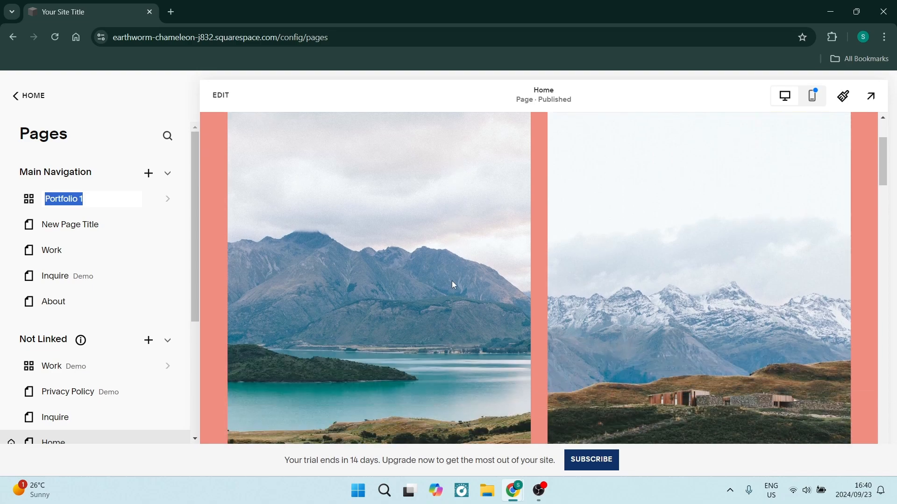
scroll(452, 281, down, 6)
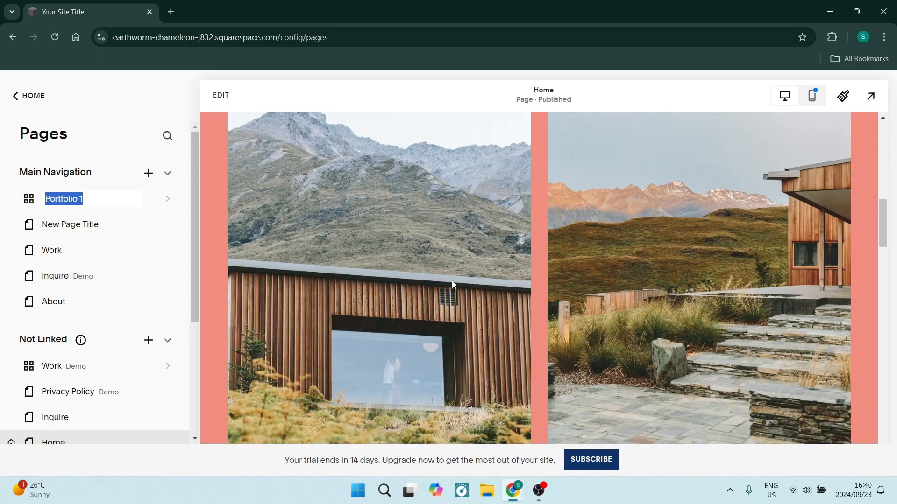
scroll(452, 283, down, 4)
scroll(452, 283, up, 8)
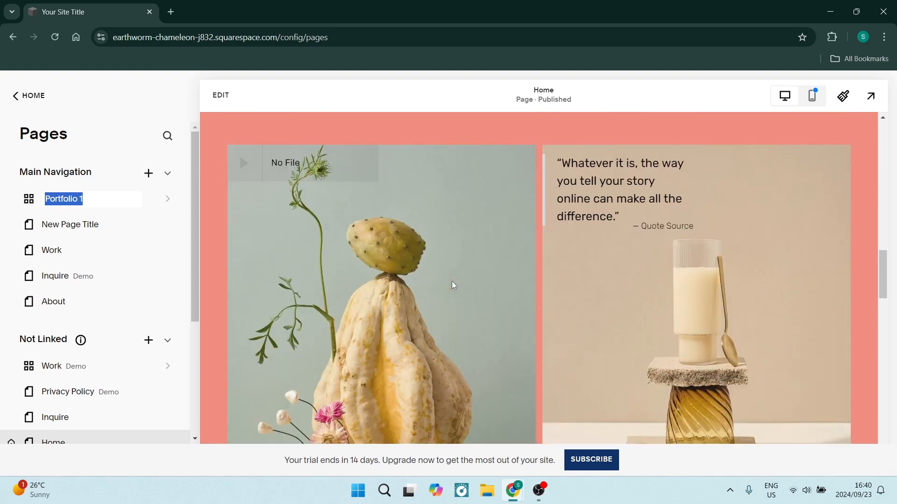
scroll(452, 282, up, 3)
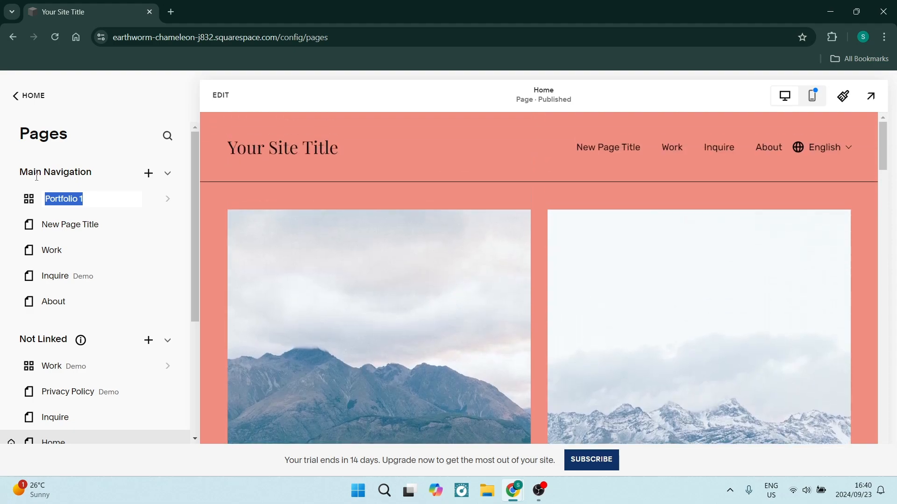
click(79, 198)
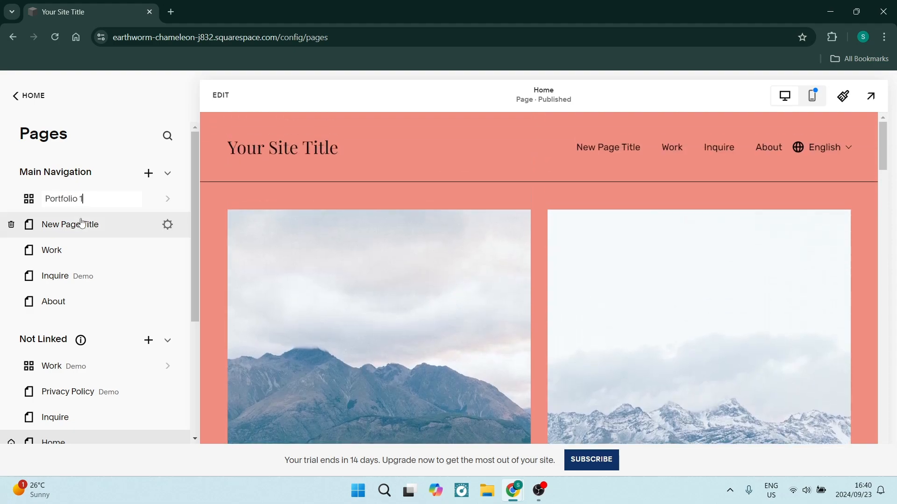
text(Page)
key(Return)
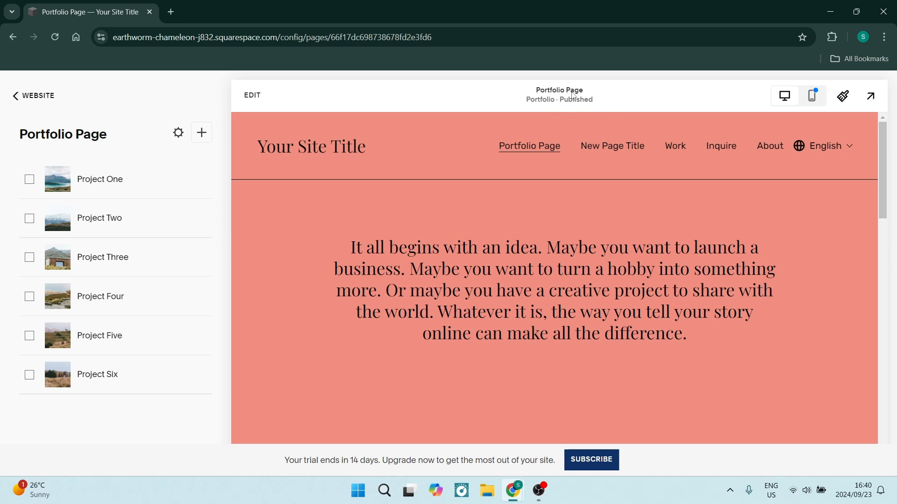
Open Project One of the portfolio and examine the general options in its project settings.
click(130, 187)
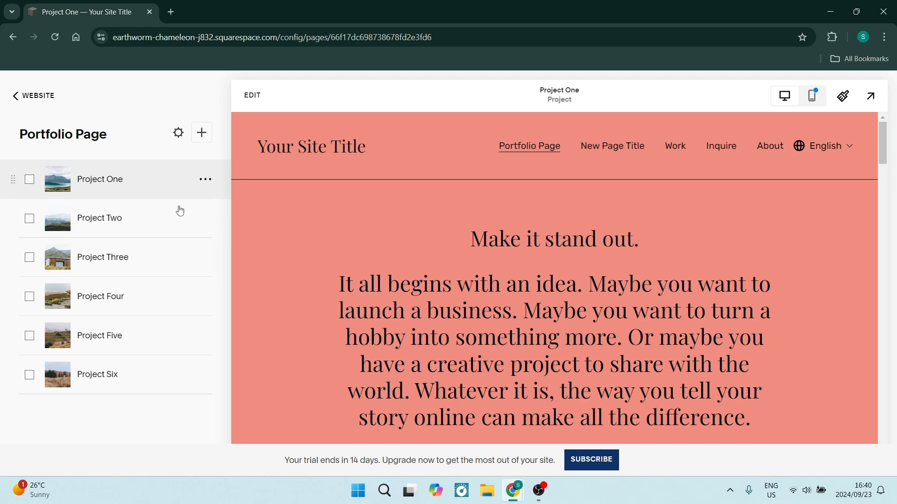
click(206, 180)
click(201, 202)
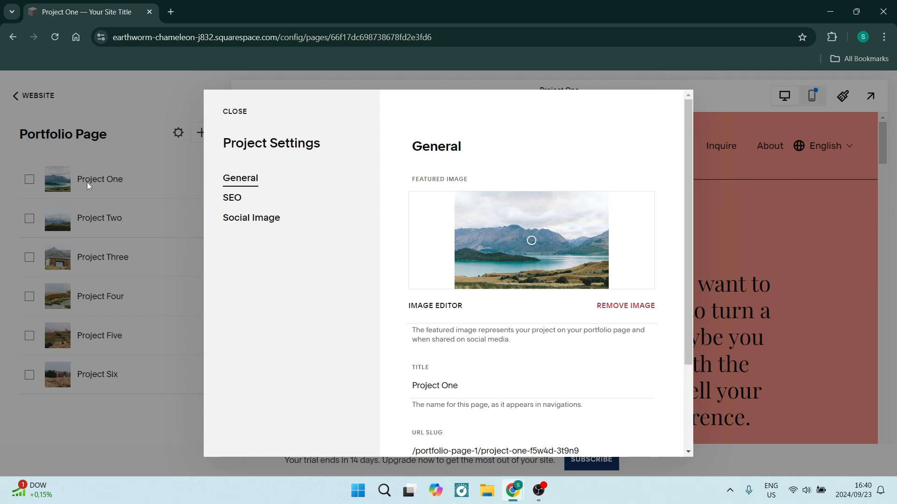
scroll(486, 310, down, 3)
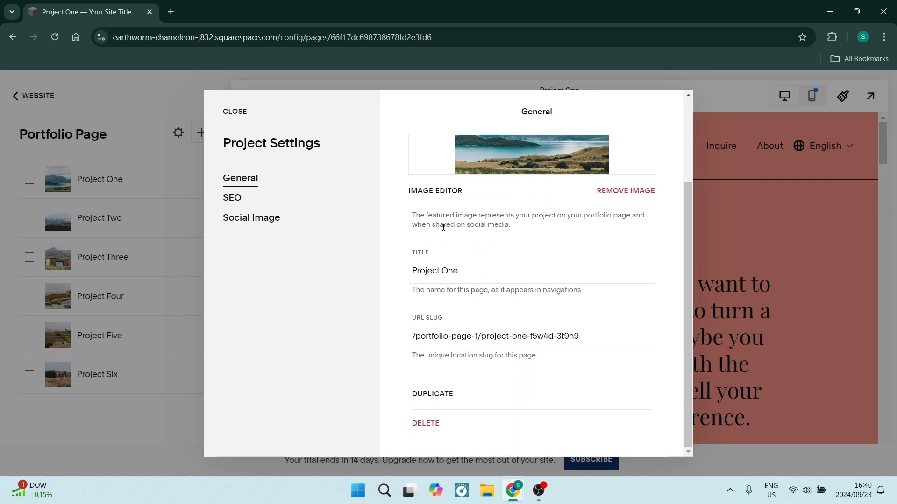
scroll(444, 227, up, 1)
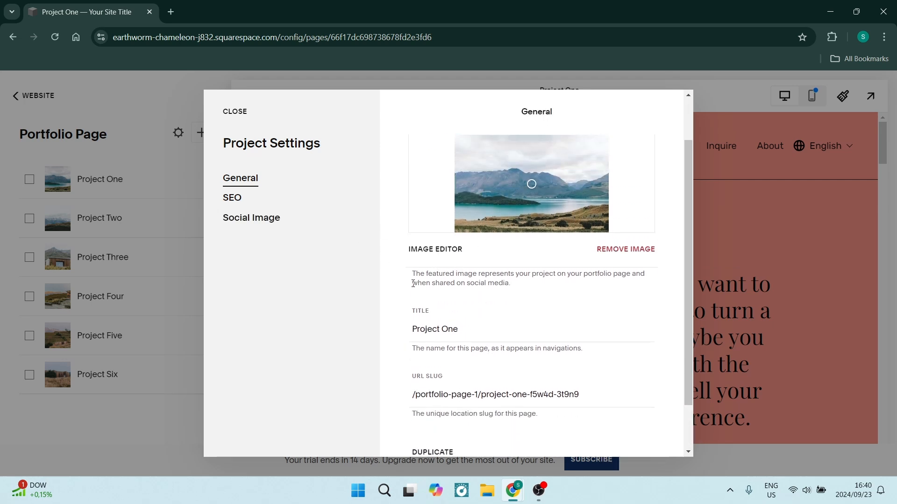
scroll(514, 299, down, 1)
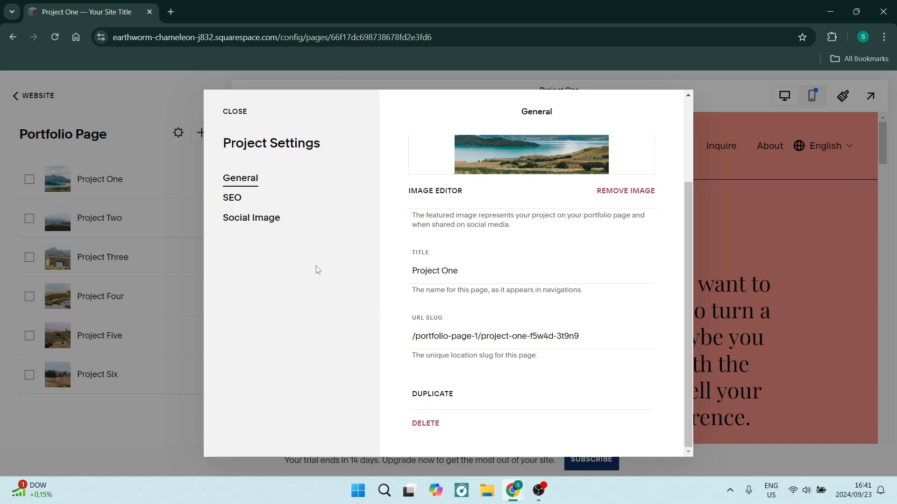
Review the SEO and Social Image options of Project One, and close its project settings.
click(232, 196)
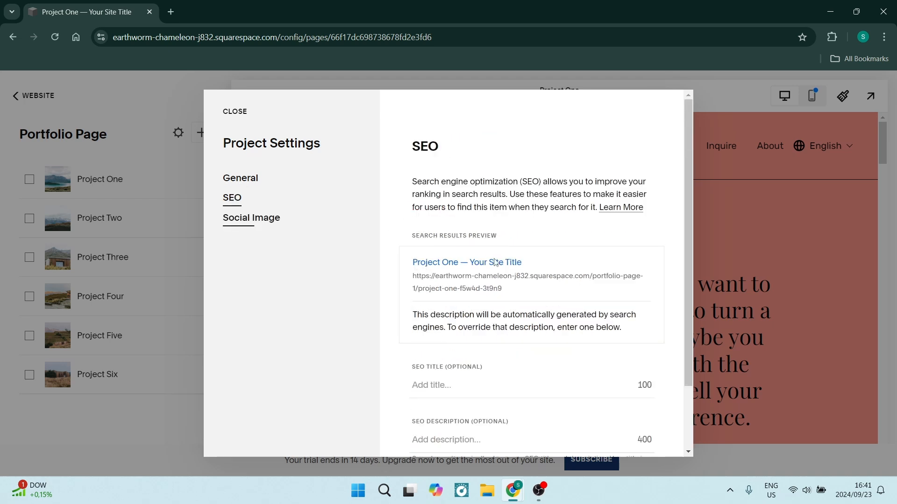
scroll(533, 292, down, 3)
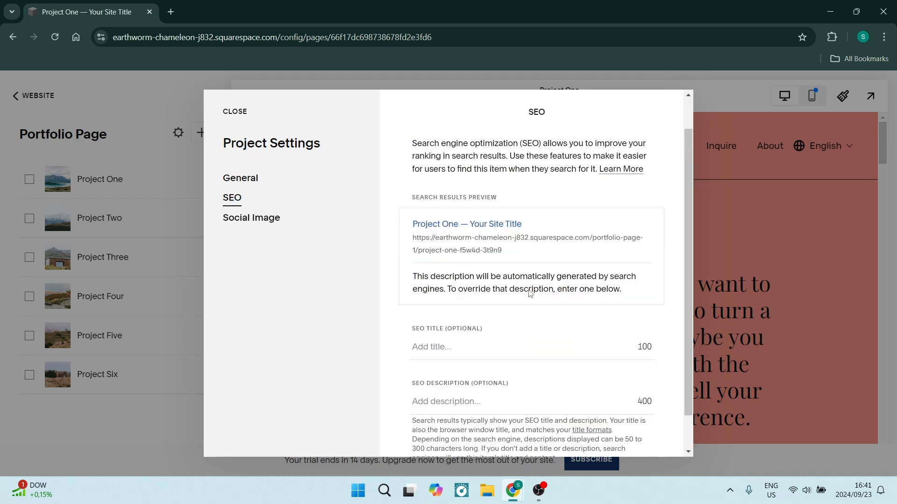
scroll(531, 334, up, 3)
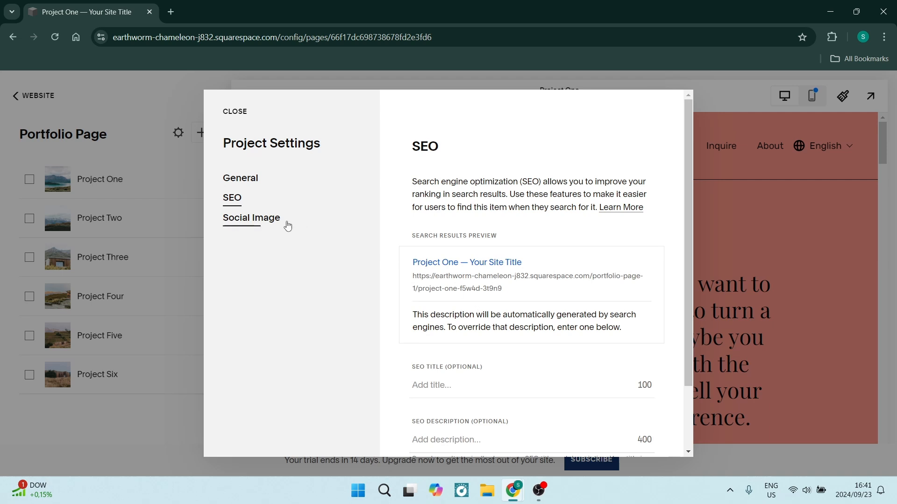
click(259, 226)
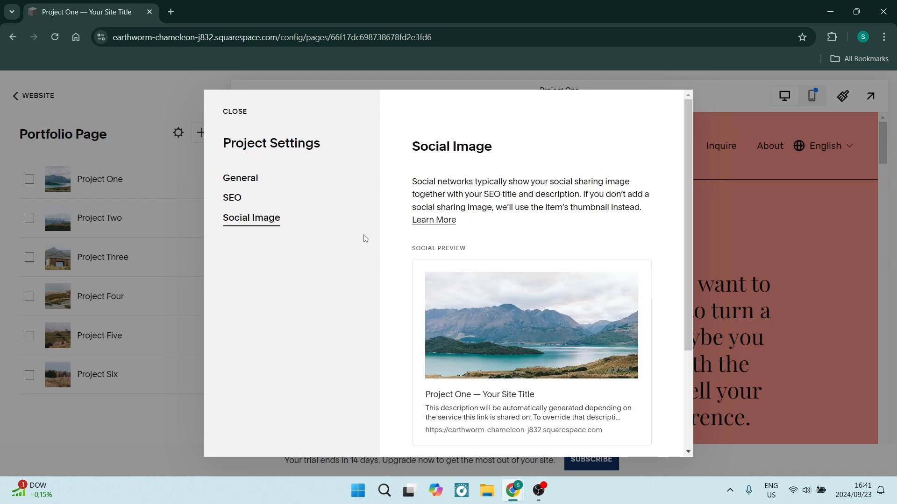
scroll(534, 281, down, 3)
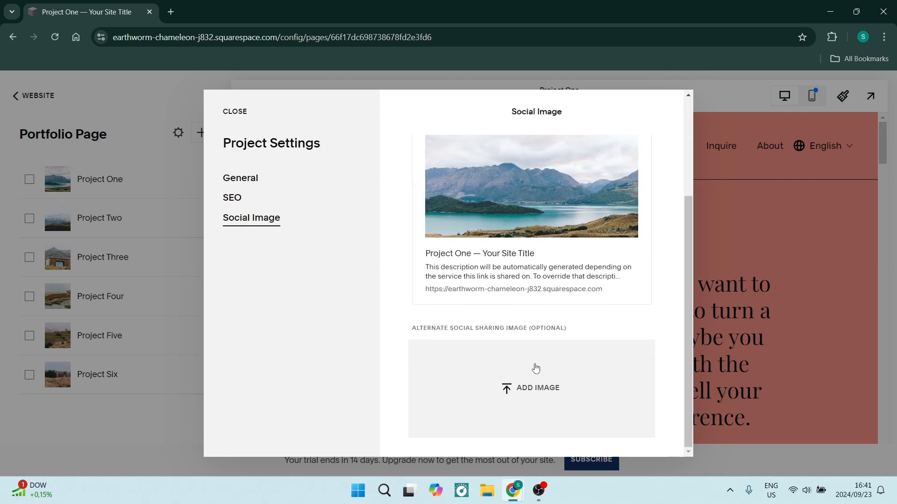
scroll(535, 369, up, 3)
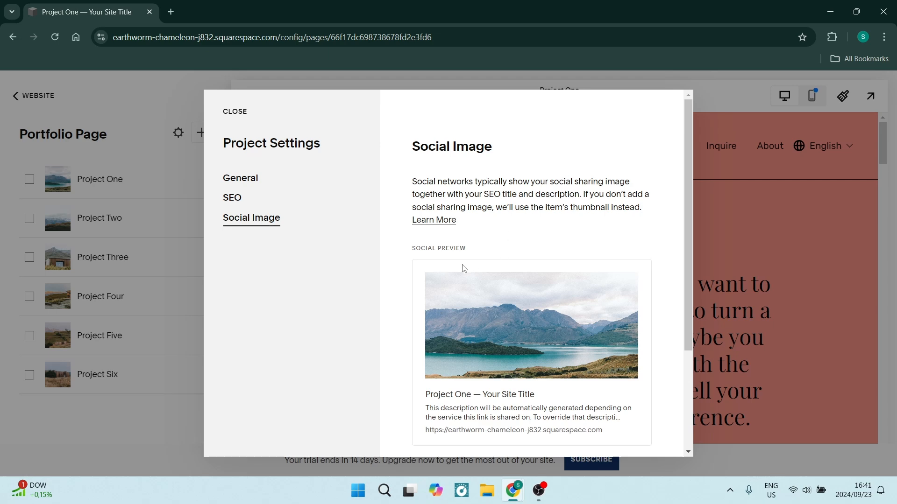
click(235, 112)
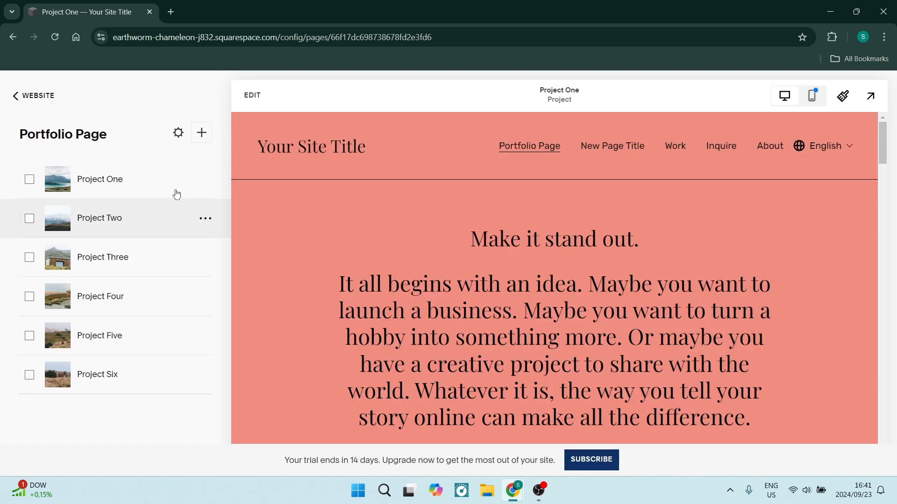
Review the General, SEO, Social Image and Advanced settings of the whole portfolio page, and close them.
click(178, 134)
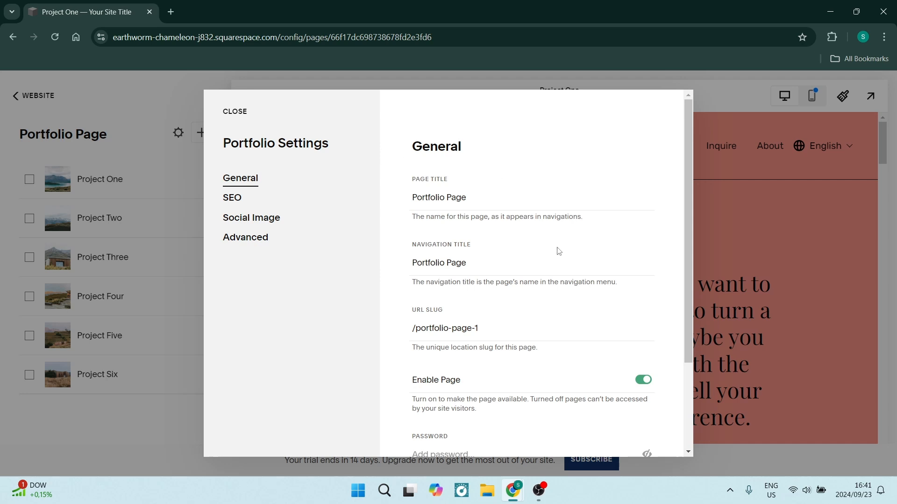
scroll(560, 261, down, 3)
scroll(560, 280, up, 3)
click(233, 197)
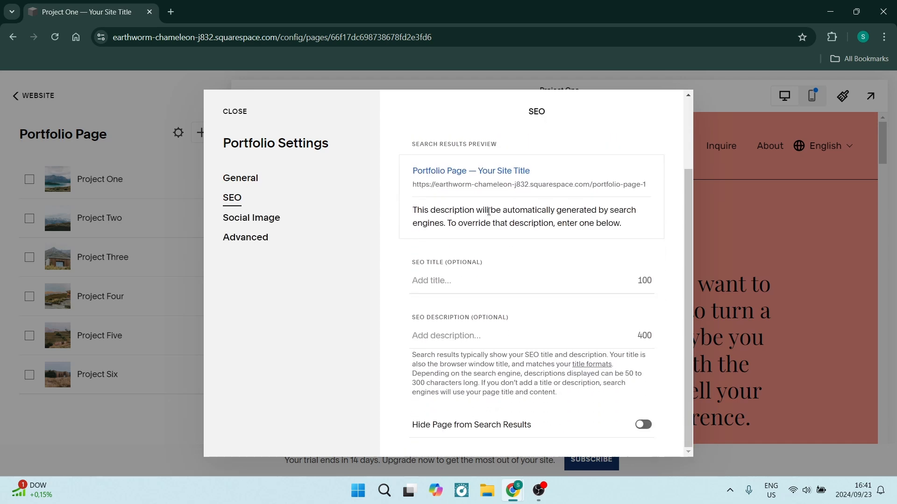
click(269, 223)
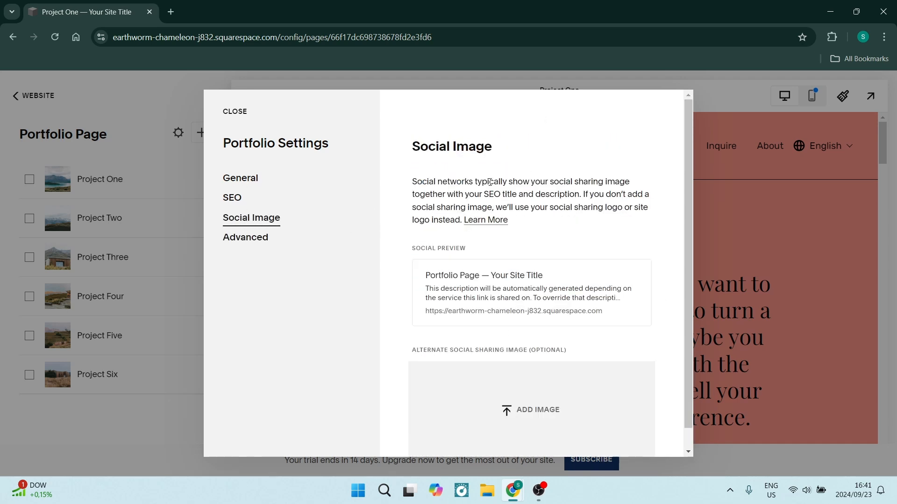
scroll(510, 340, down, 1)
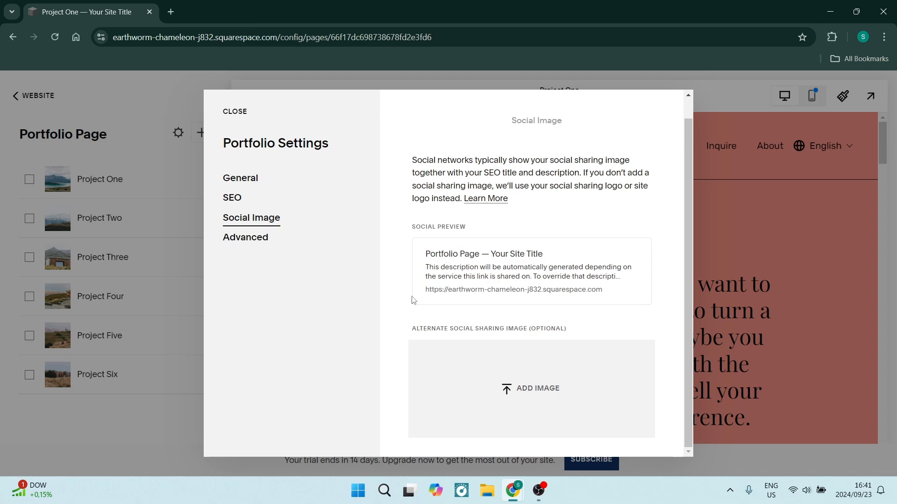
click(252, 239)
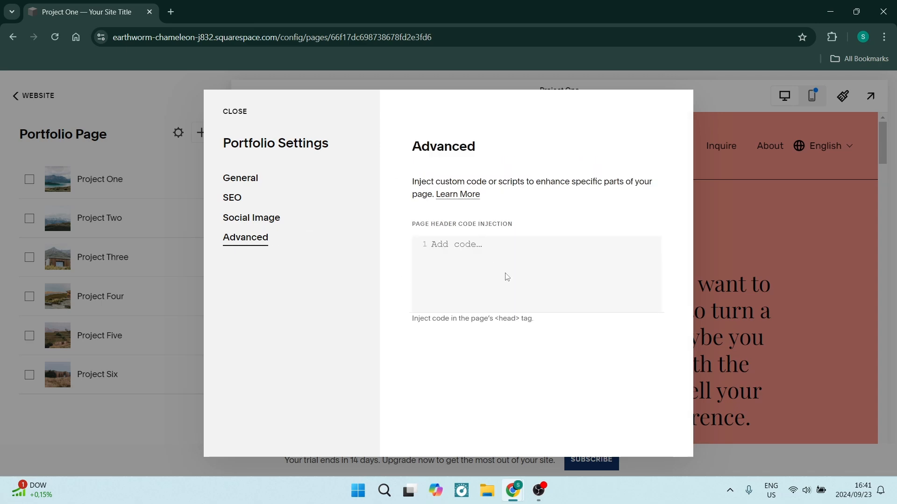
click(235, 111)
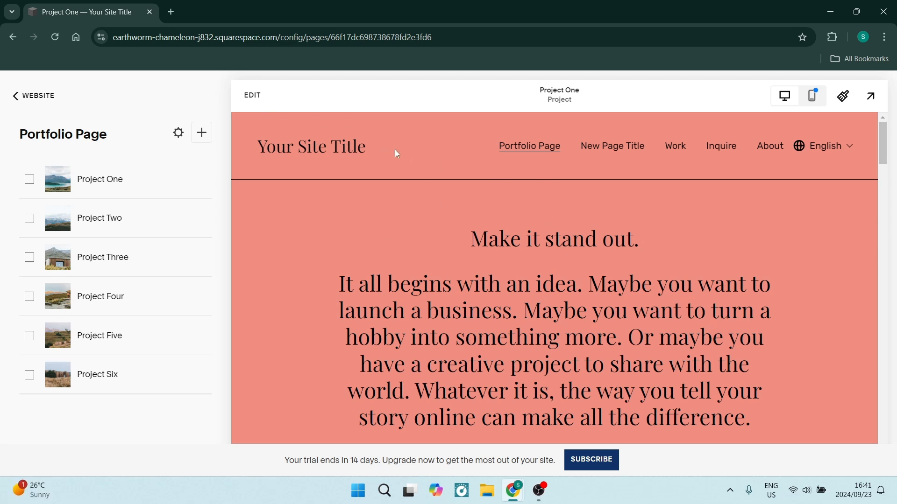
Open the Project One page for editing.
click(259, 101)
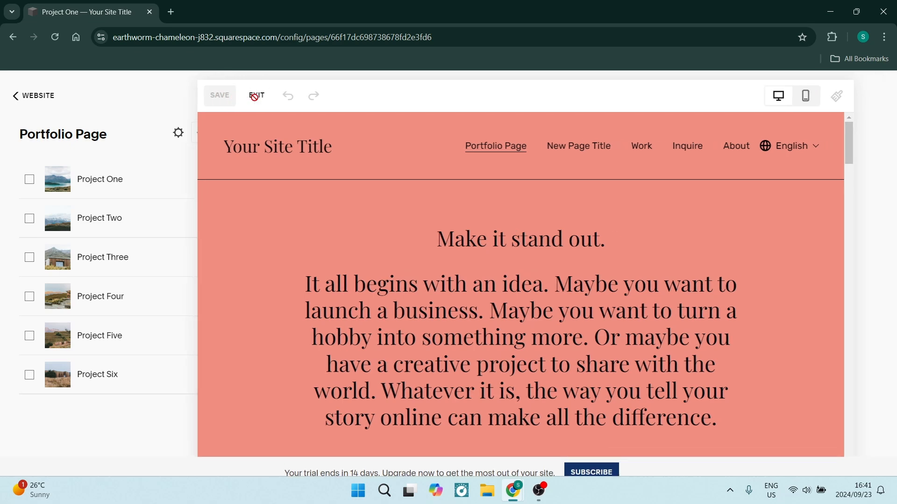
scroll(428, 281, down, 5)
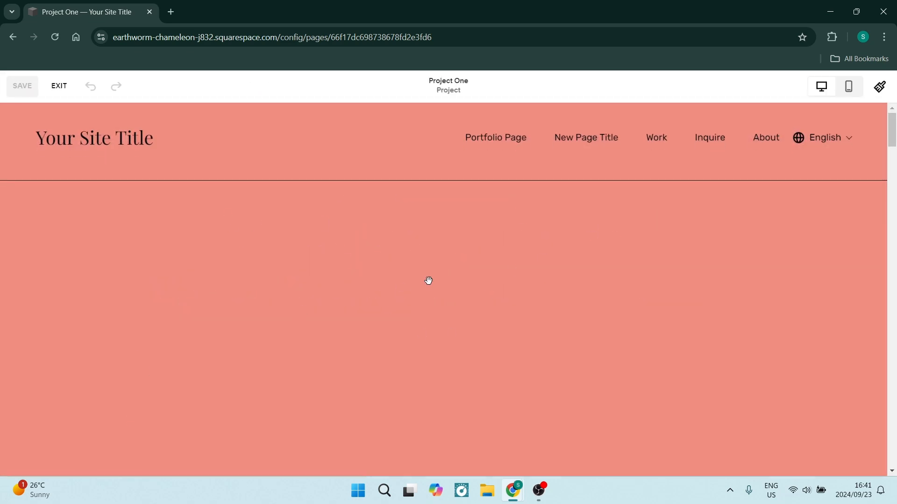
scroll(434, 292, up, 4)
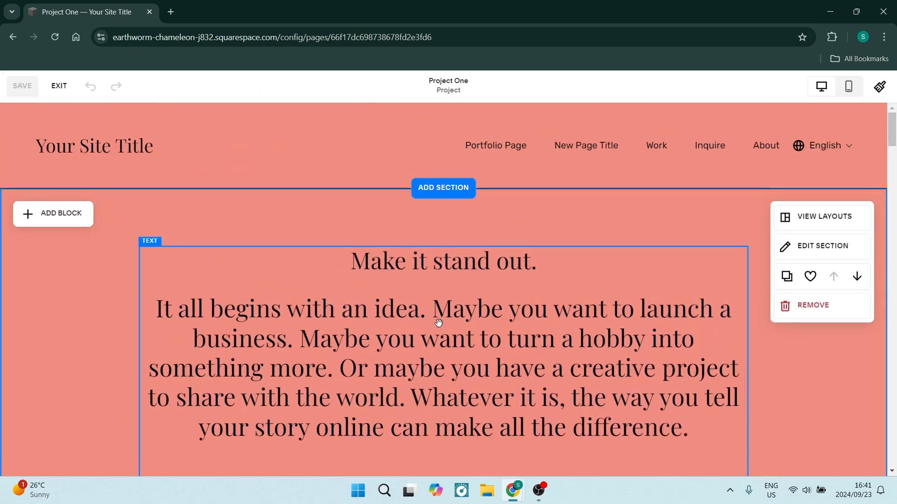
View the text formatting options of the "Make it stand out." text block and leave the block unedited.
click(384, 295)
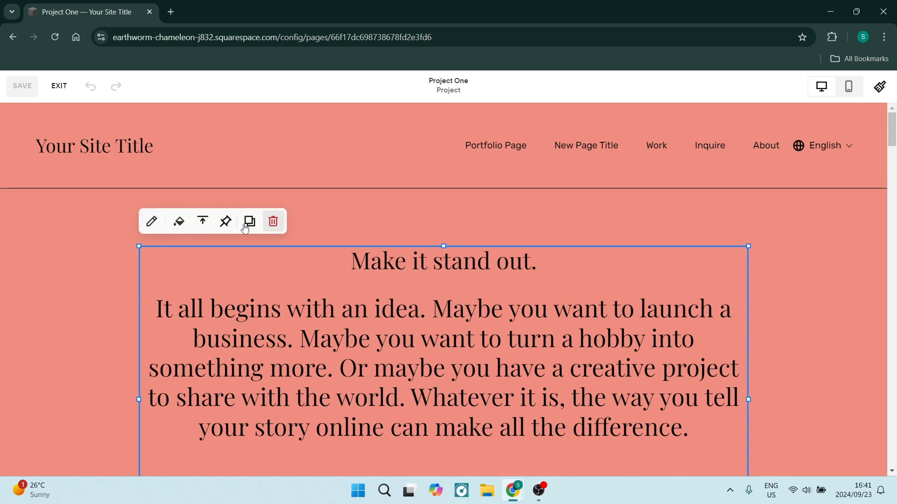
click(151, 222)
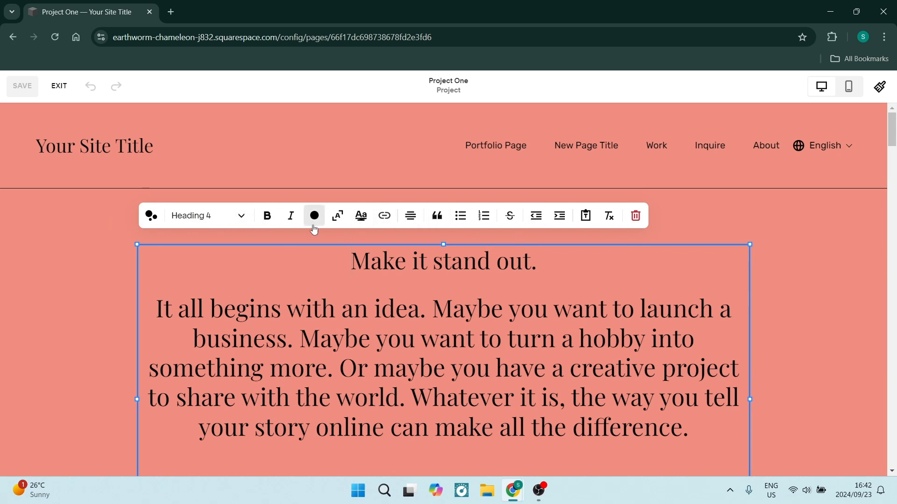
click(82, 313)
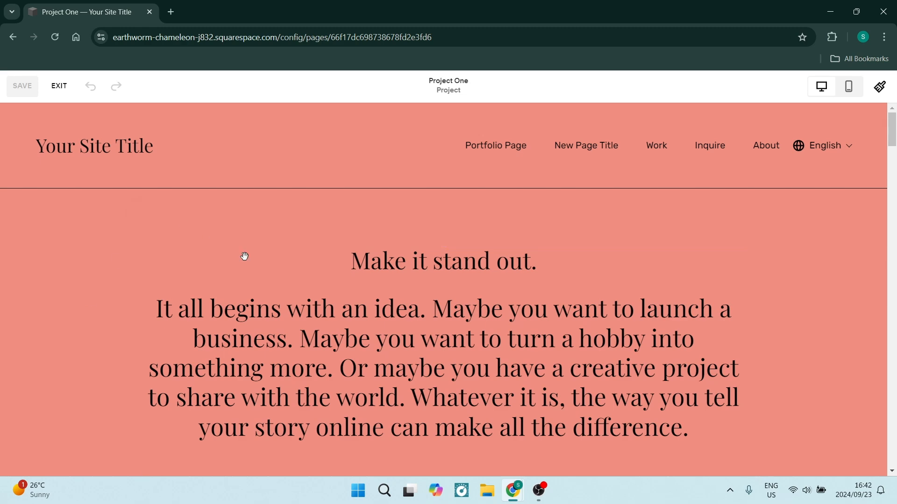
Browse the block types that can be added to Project One's first section, and close the list without adding any.
scroll(424, 280, down, 5)
scroll(444, 343, up, 3)
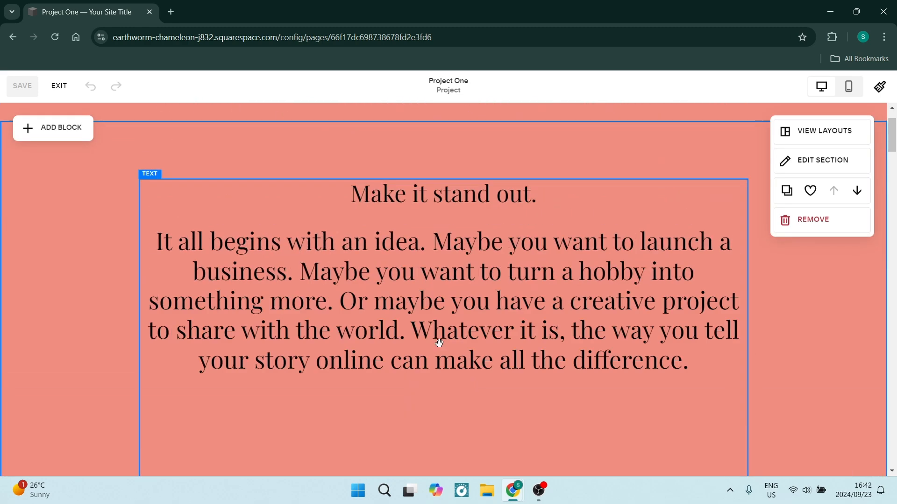
scroll(439, 343, up, 2)
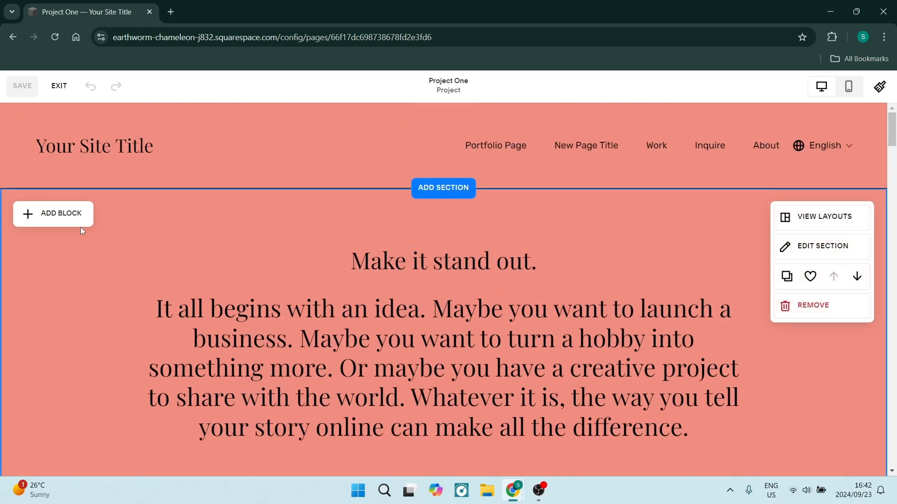
click(61, 222)
scroll(112, 274, down, 6)
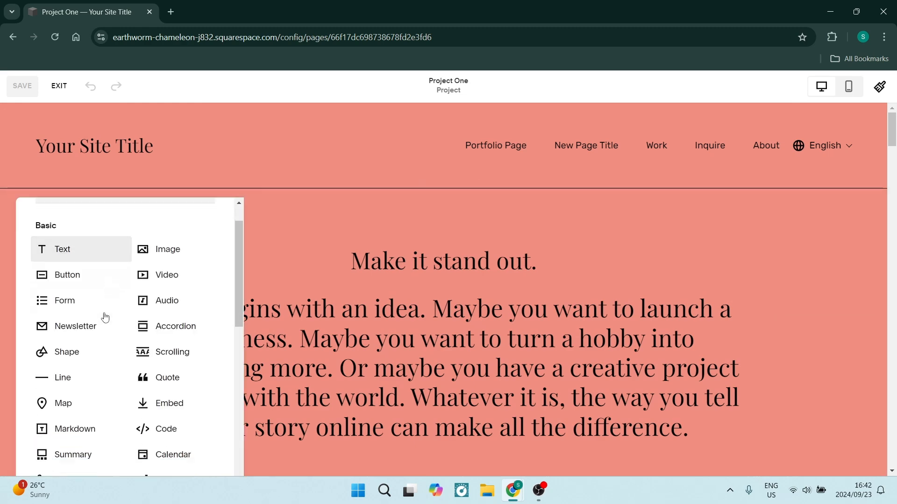
scroll(116, 381, down, 3)
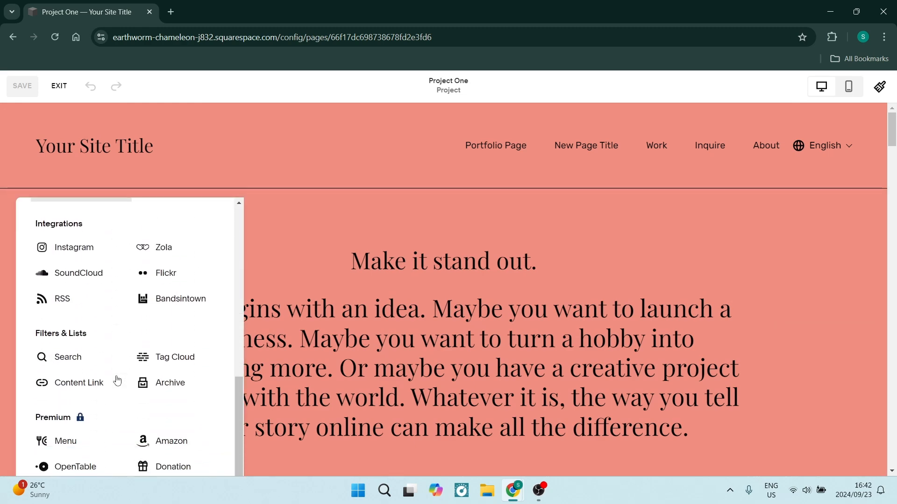
scroll(117, 380, up, 8)
scroll(116, 381, up, 1)
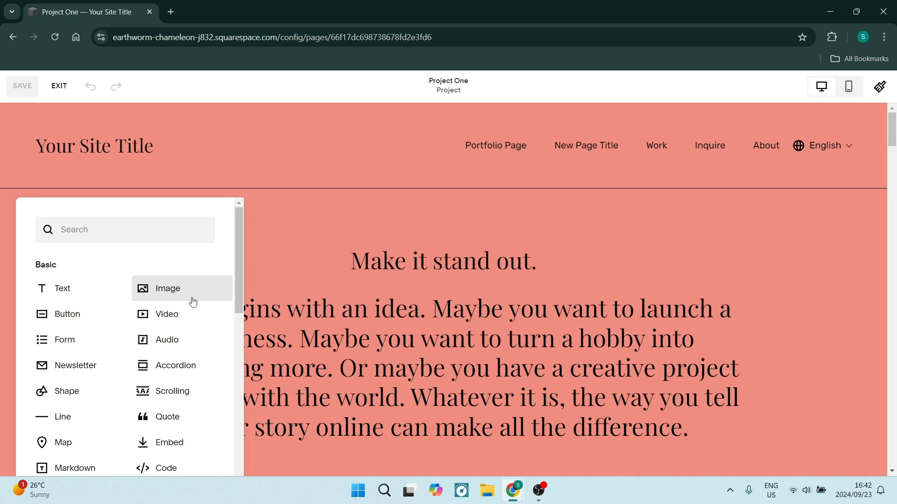
click(304, 252)
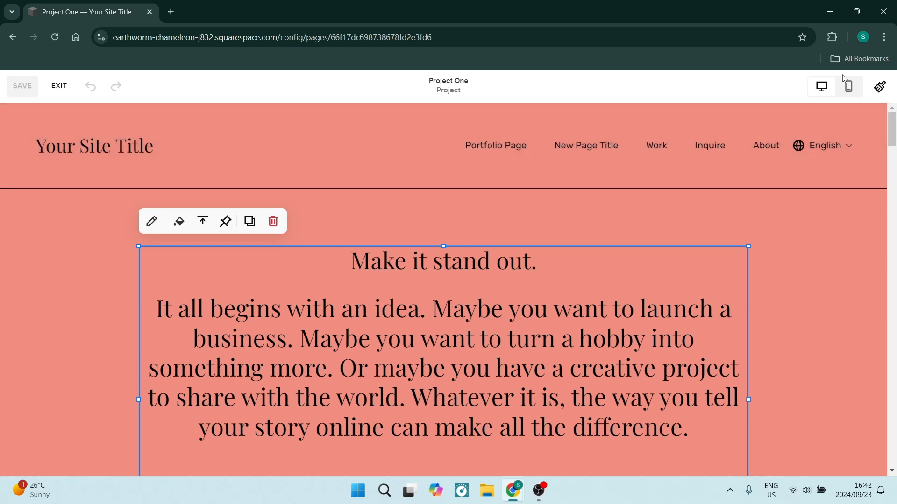